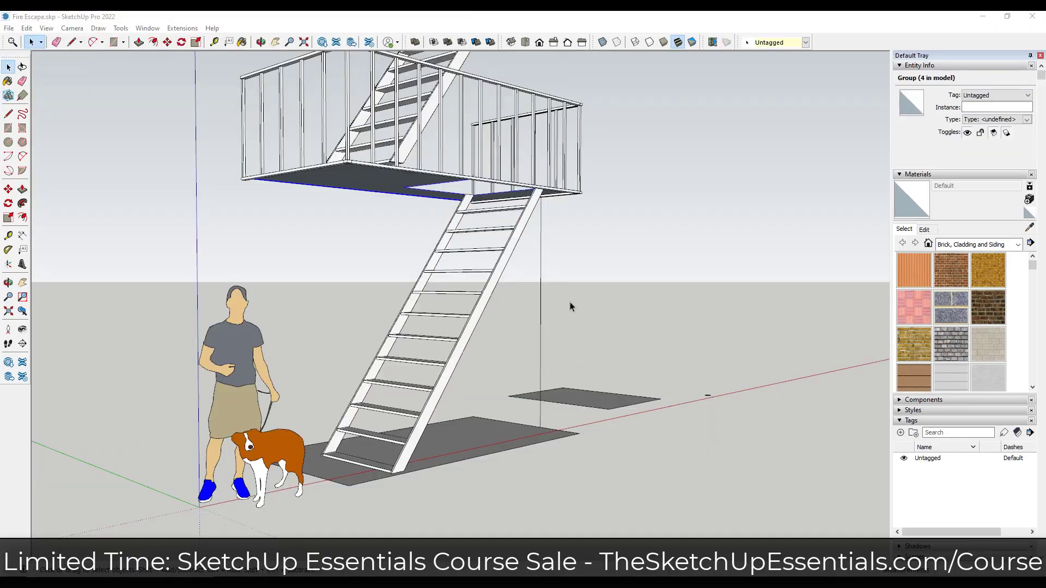
Zoom and orbit in on the lower stair flight with the person and dog
{"action": "scroll", "coordinate": [397, 367], "scroll_direction": "up", "scroll_amount": 8}
{"action": "middle_click_drag", "start_coordinate": [501, 368], "coordinate": [499, 355]}
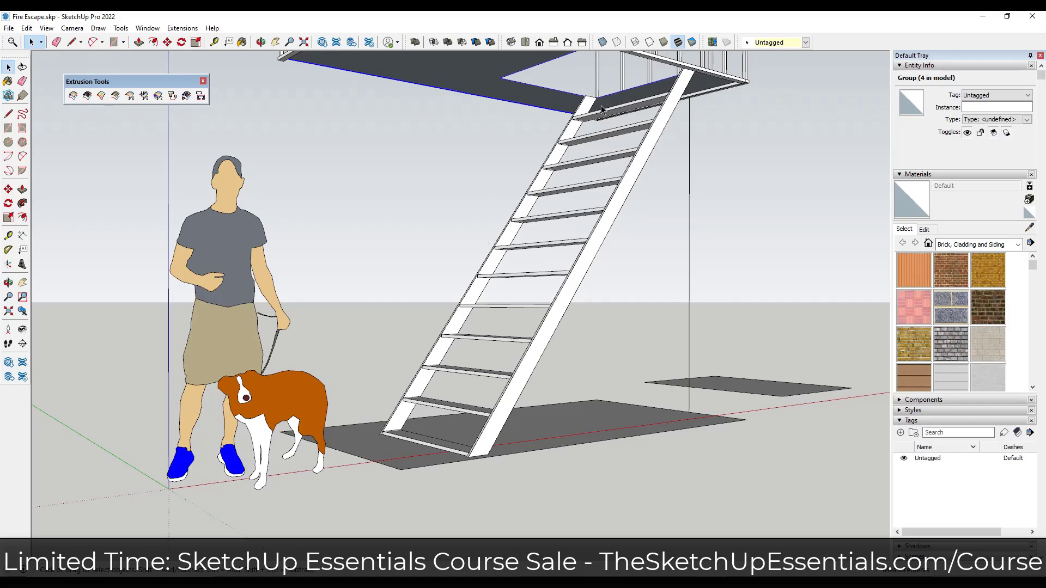
{"action": "middle_click_drag", "start_coordinate": [572, 235], "coordinate": [545, 234]}
Trace the lower stair stringer with a 12' 6" diagonal edge from bottom to top corner
{"action": "key", "text": "l"}
{"action": "scroll", "coordinate": [453, 456], "scroll_direction": "up", "scroll_amount": 5}
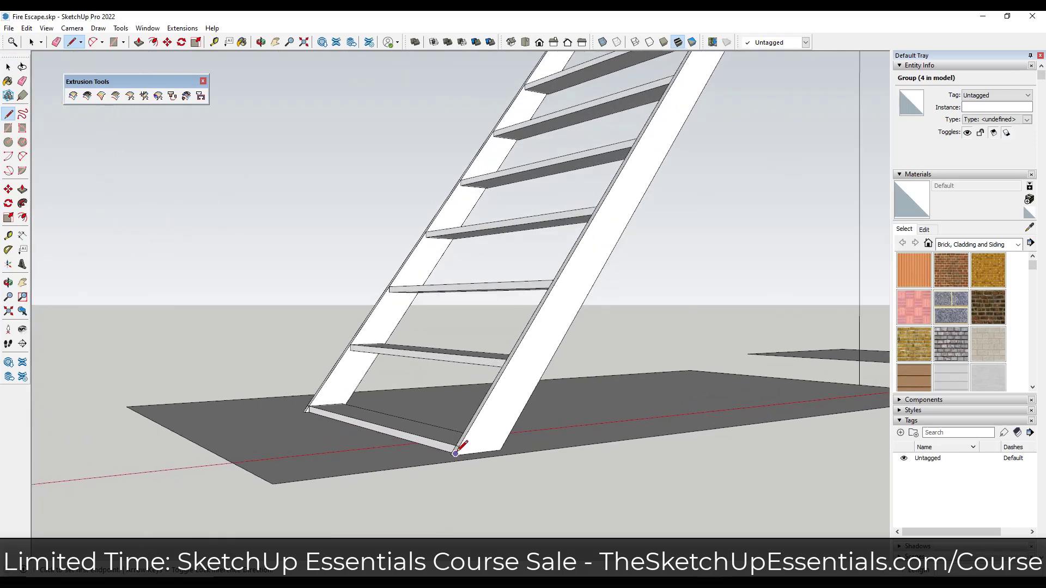
{"action": "scroll", "coordinate": [453, 454], "scroll_direction": "down", "scroll_amount": 2}
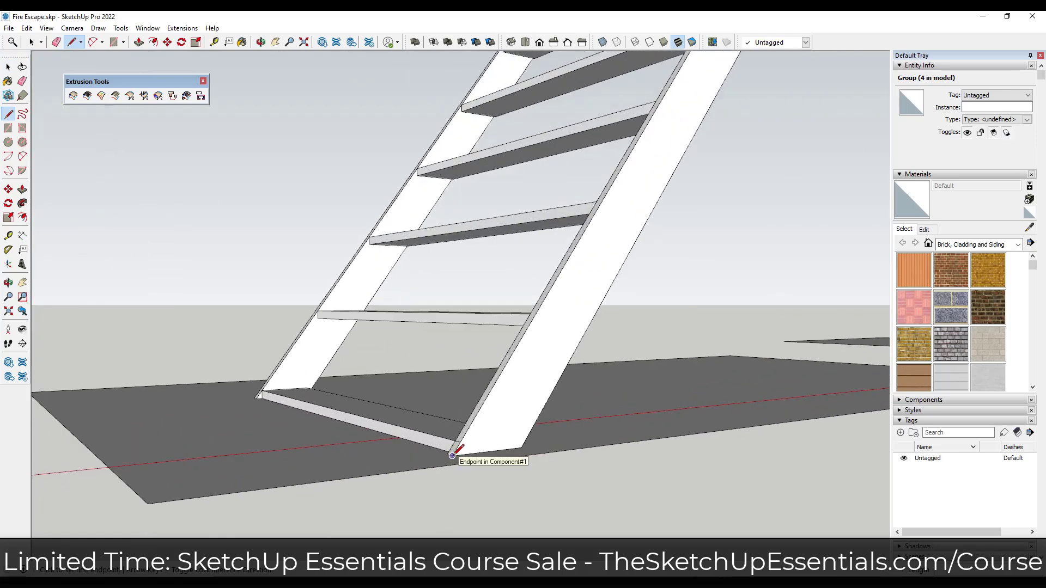
{"action": "left_click", "coordinate": [458, 448]}
{"action": "scroll", "coordinate": [460, 381], "scroll_direction": "down", "scroll_amount": 3}
{"action": "scroll", "coordinate": [468, 415], "scroll_direction": "up", "scroll_amount": 3}
{"action": "scroll", "coordinate": [607, 389], "scroll_direction": "up", "scroll_amount": 5}
{"action": "mouse_move", "coordinate": [610, 386]}
{"action": "middle_mouse_down"}
{"action": "mouse_move", "coordinate": [645, 261]}
{"action": "mouse_move", "coordinate": [802, 201]}
{"action": "mouse_move", "coordinate": [639, 300]}
{"action": "middle_mouse_up"}
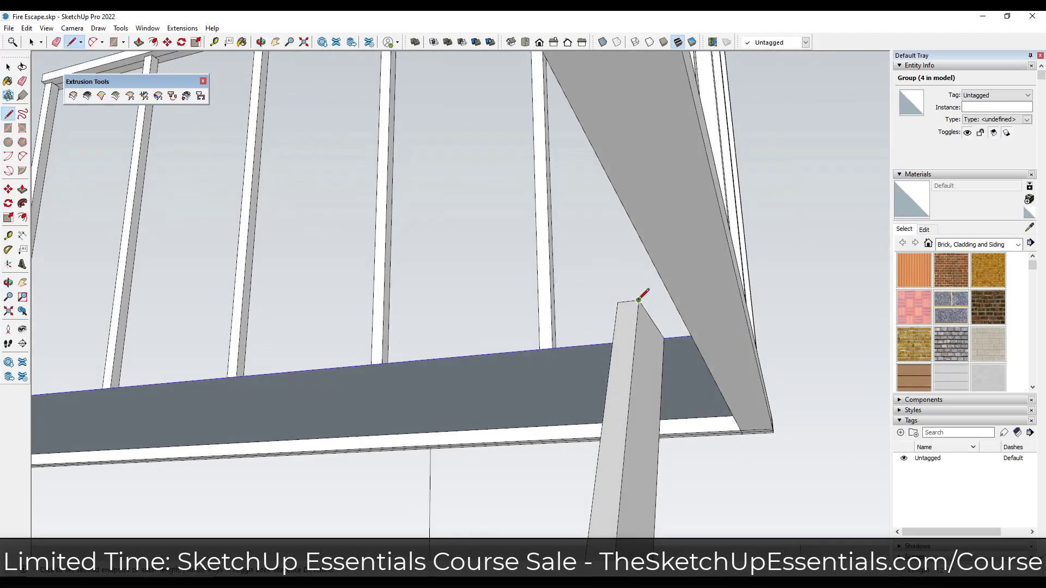
{"action": "left_click", "coordinate": [639, 300]}
{"action": "key", "text": "space"}
{"action": "scroll", "coordinate": [639, 299], "scroll_direction": "down", "scroll_amount": 6}
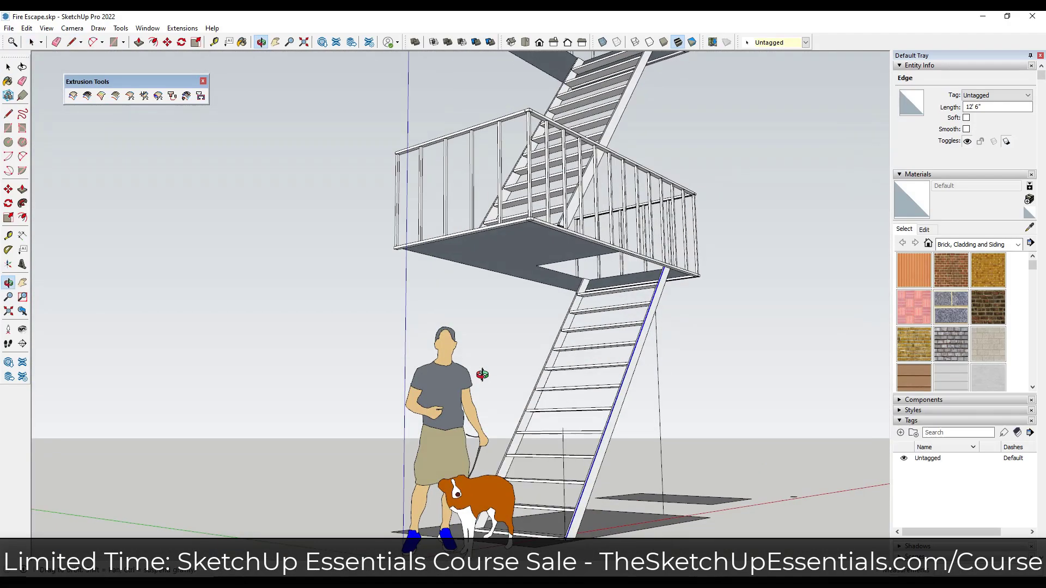
{"action": "scroll", "coordinate": [440, 522], "scroll_direction": "up", "scroll_amount": 6}
Copy the stringer edge up the blue axis as the handrail line
{"action": "key", "text": "m"}
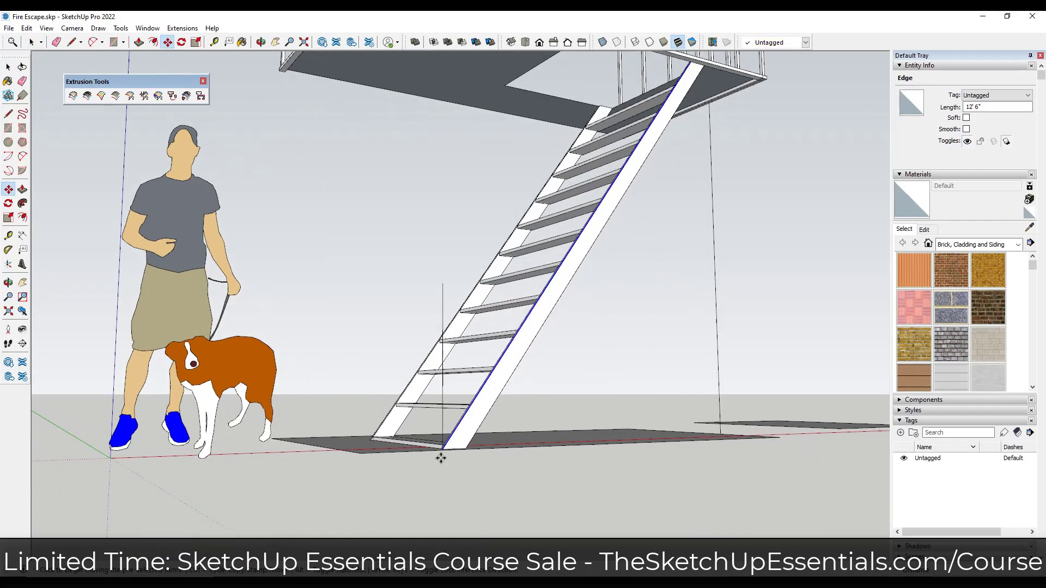
{"action": "scroll", "coordinate": [440, 444], "scroll_direction": "up", "scroll_amount": 2}
{"action": "left_click", "coordinate": [440, 444]}
{"action": "key", "text": "ctrl"}
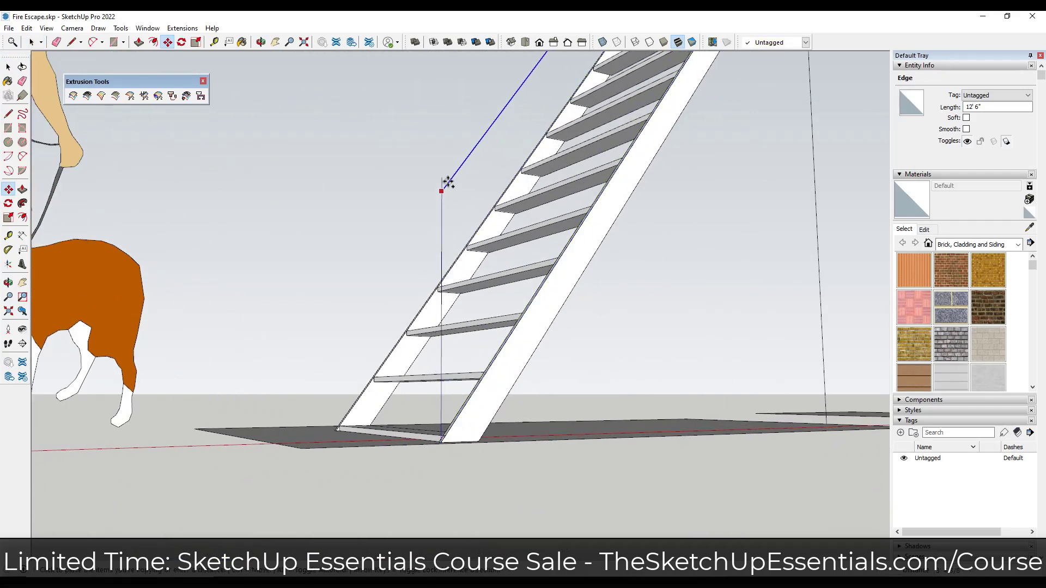
{"action": "scroll", "coordinate": [443, 175], "scroll_direction": "down", "scroll_amount": 8}
{"action": "middle_click_drag", "start_coordinate": [444, 175], "coordinate": [564, 122]}
{"action": "scroll", "coordinate": [588, 175], "scroll_direction": "up", "scroll_amount": 6}
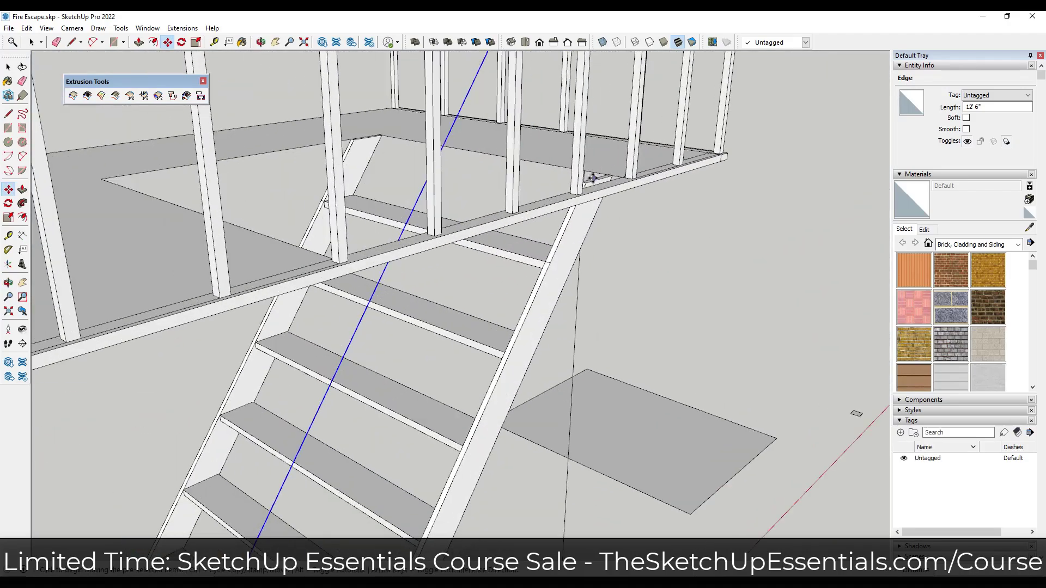
{"action": "key", "text": "space"}
Start a new line at the railing post corner
{"action": "key", "text": "l"}
{"action": "left_click", "coordinate": [576, 188]}
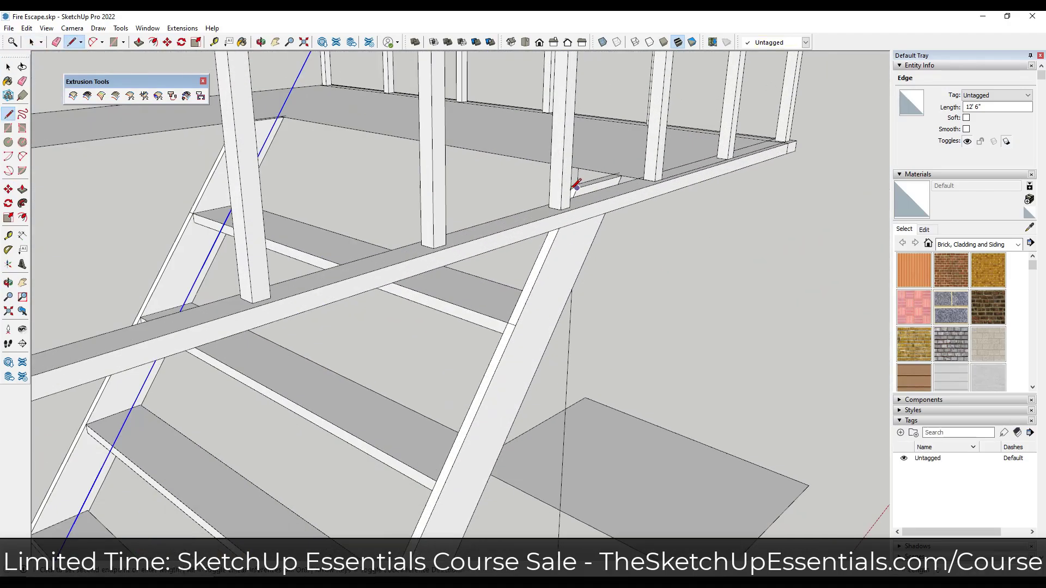
{"action": "scroll", "coordinate": [577, 186], "scroll_direction": "down", "scroll_amount": 3}
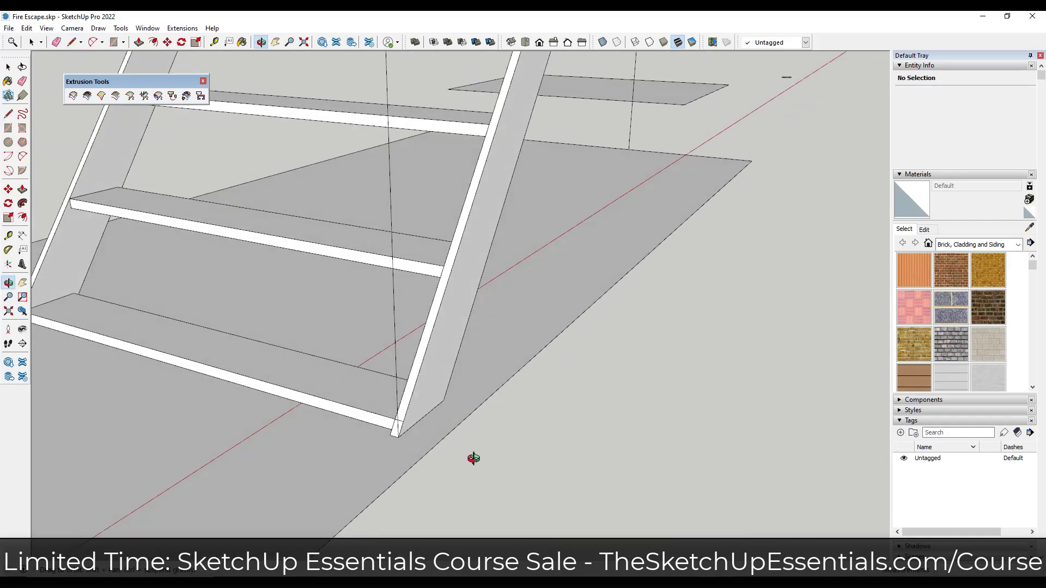
Draw a small tube-profile circle centred on the stringer's bottom endpoint, then select the vertical rail edge
{"action": "left_click", "coordinate": [408, 441]}
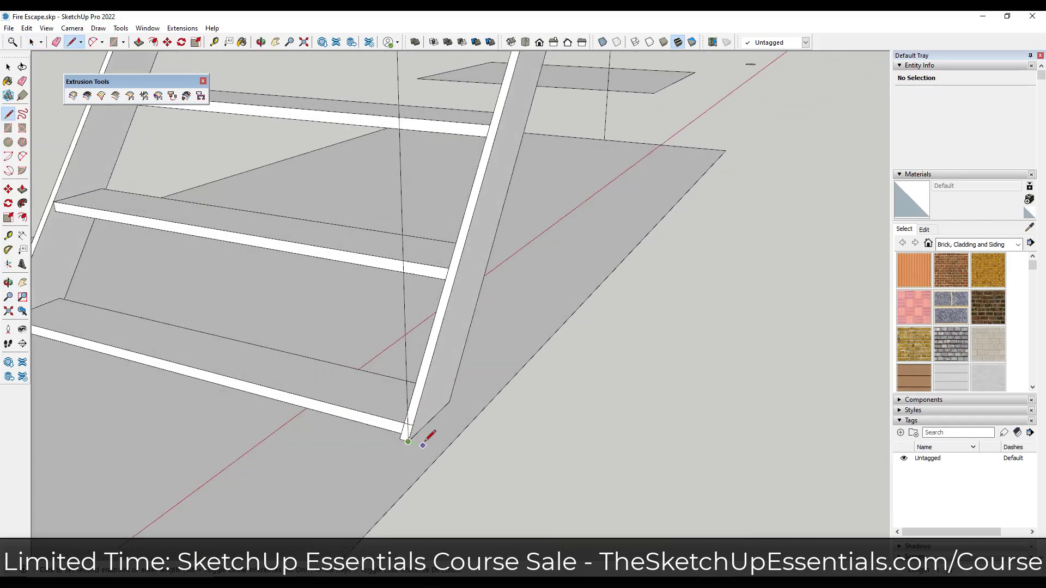
{"action": "key", "text": "space"}
{"action": "scroll", "coordinate": [416, 442], "scroll_direction": "up", "scroll_amount": 3}
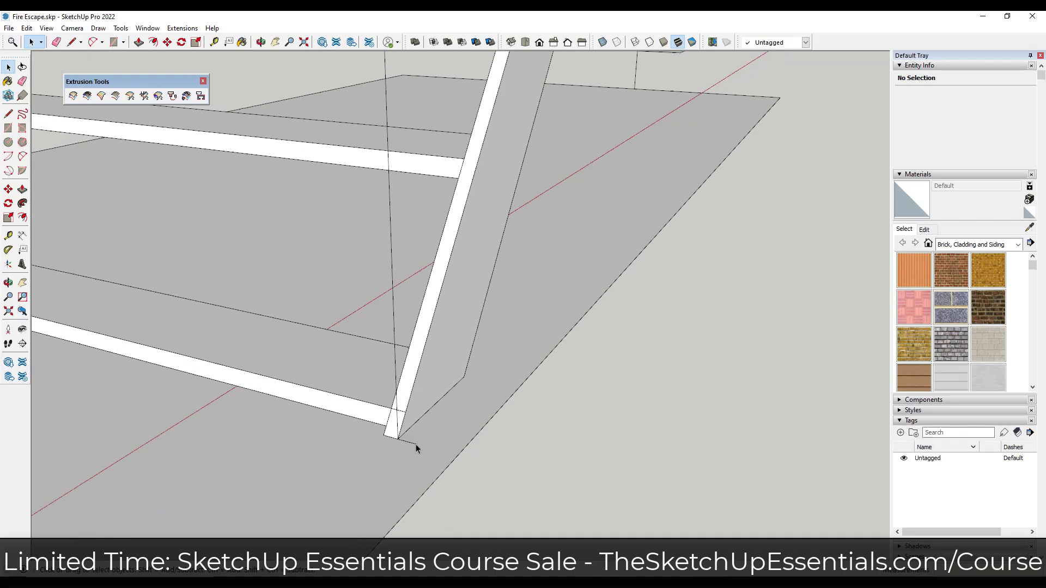
{"action": "key", "text": "c"}
{"action": "left_click", "coordinate": [407, 440]}
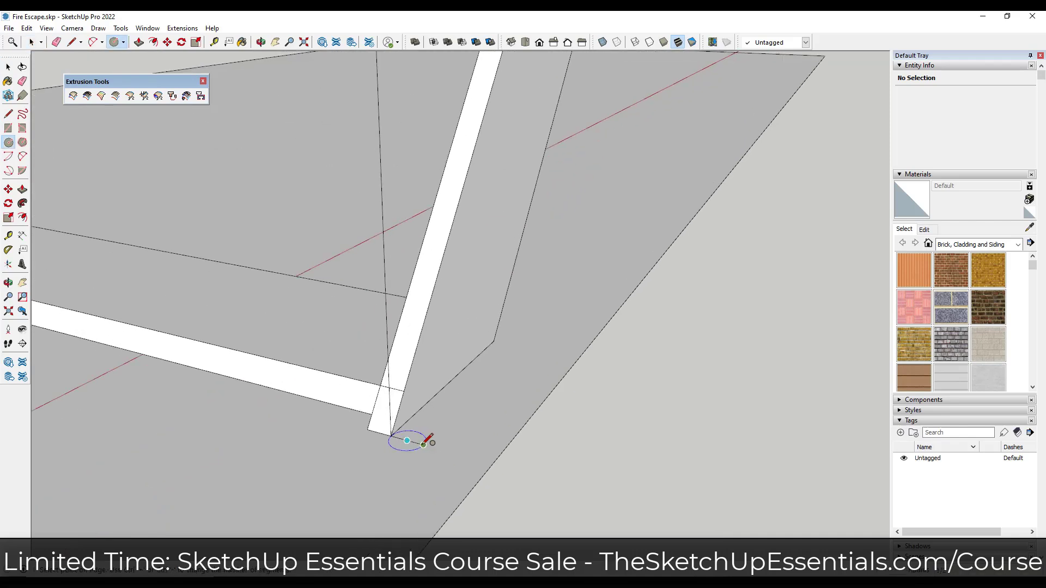
{"action": "left_click", "coordinate": [424, 444]}
{"action": "key", "text": "space"}
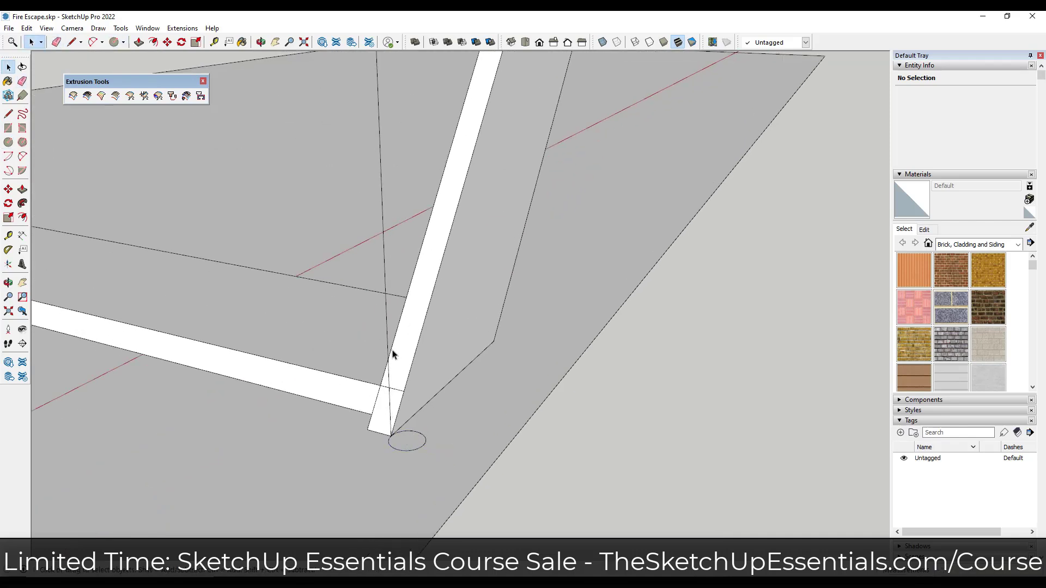
{"action": "left_click", "coordinate": [389, 350]}
{"action": "scroll", "coordinate": [385, 428], "scroll_direction": "down", "scroll_amount": 6}
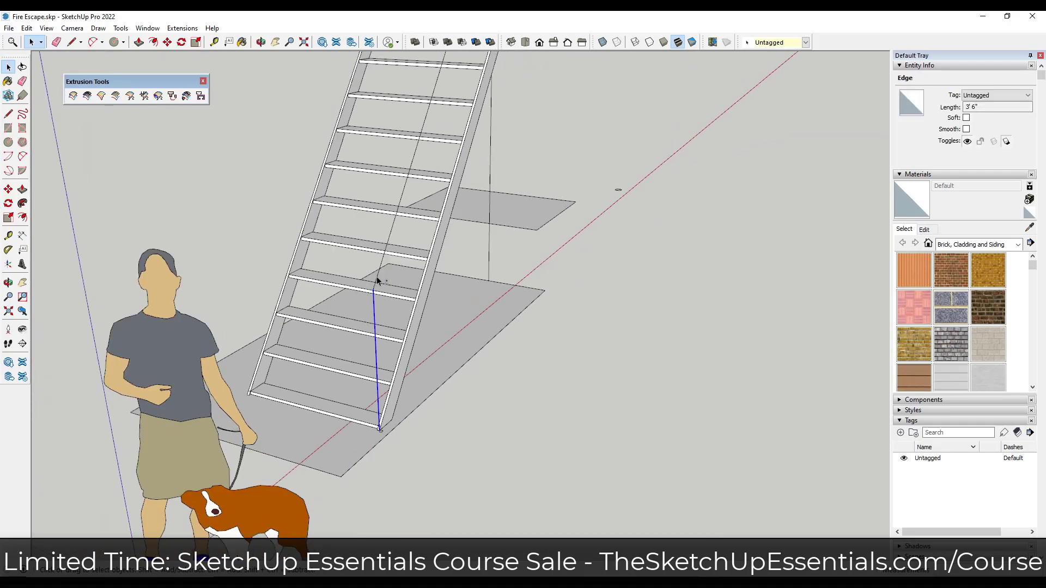
Select the diagonal and third rail edges and Follow Me the small circle along the 14' 3" path
{"action": "left_click", "coordinate": [381, 266], "text": "ctrl"}
{"action": "scroll", "coordinate": [364, 417], "scroll_direction": "down", "scroll_amount": 5}
{"action": "scroll", "coordinate": [437, 228], "scroll_direction": "up", "scroll_amount": 8}
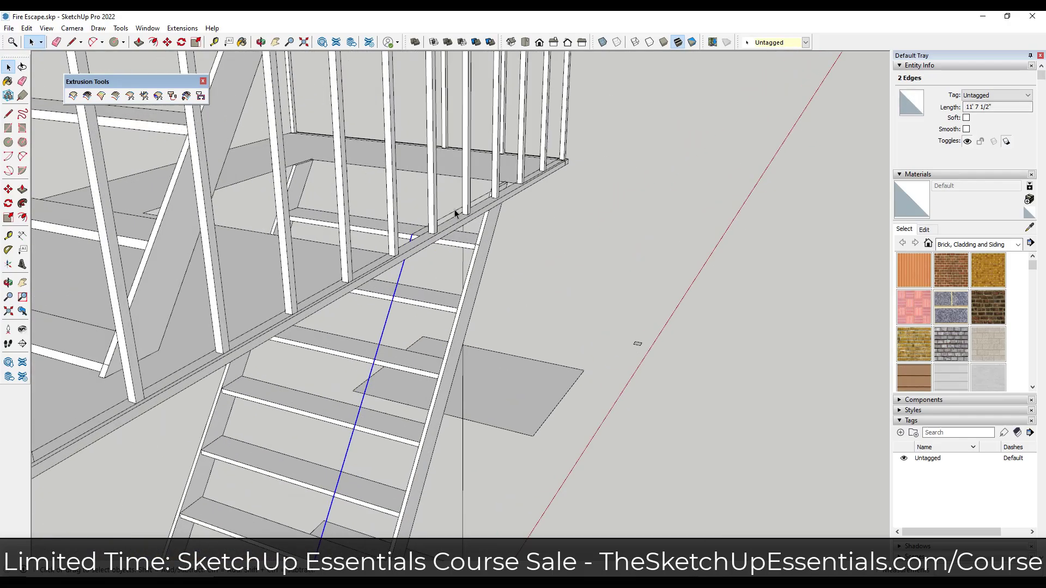
{"action": "left_click", "coordinate": [437, 227], "text": "ctrl"}
{"action": "scroll", "coordinate": [550, 185], "scroll_direction": "down", "scroll_amount": 10}
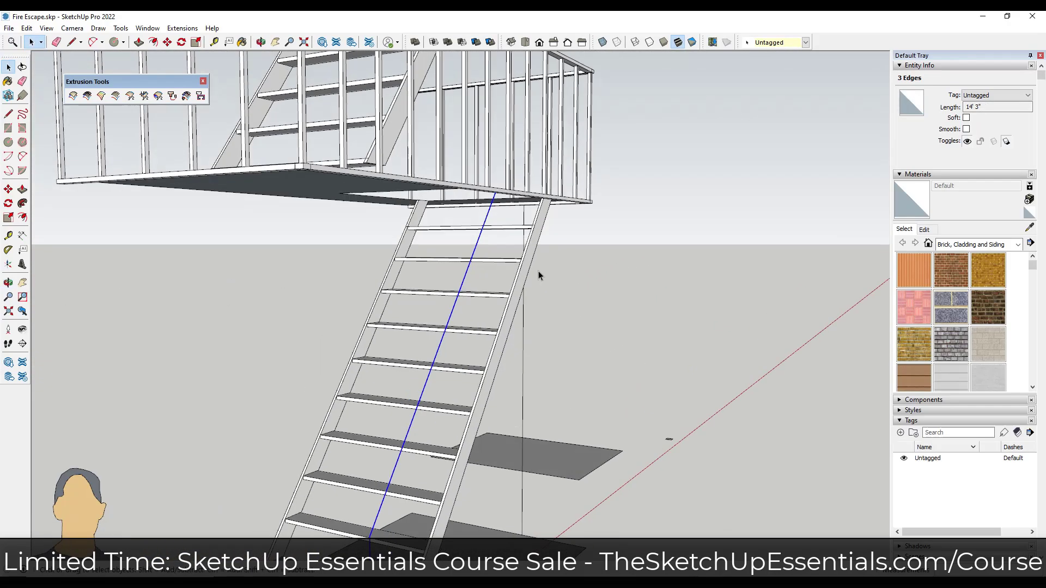
{"action": "scroll", "coordinate": [508, 385], "scroll_direction": "up", "scroll_amount": 10}
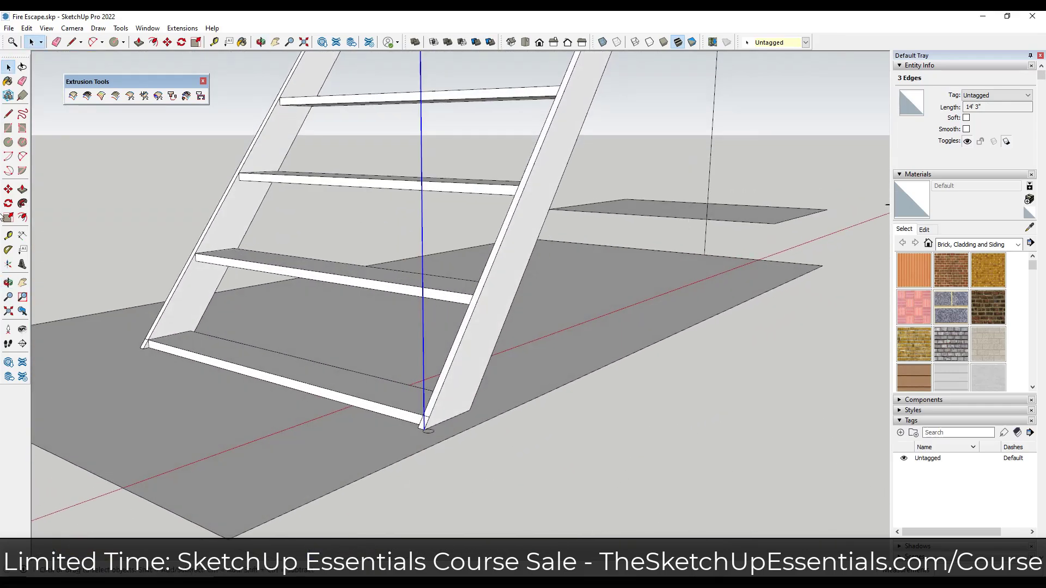
{"action": "left_click", "coordinate": [22, 203]}
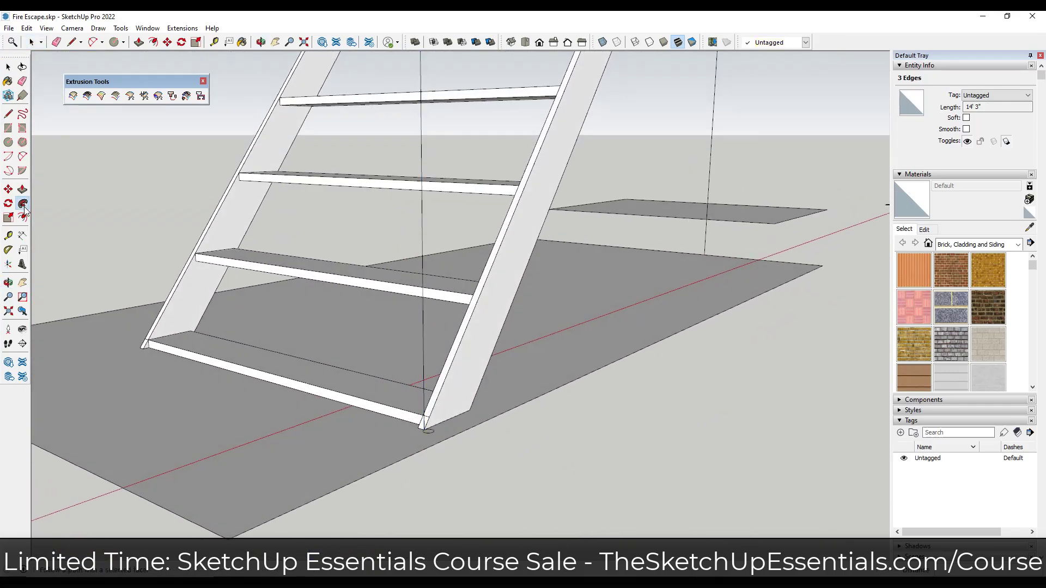
{"action": "scroll", "coordinate": [479, 399], "scroll_direction": "up", "scroll_amount": 3}
{"action": "left_click", "coordinate": [402, 449]}
{"action": "scroll", "coordinate": [407, 453], "scroll_direction": "down", "scroll_amount": 8}
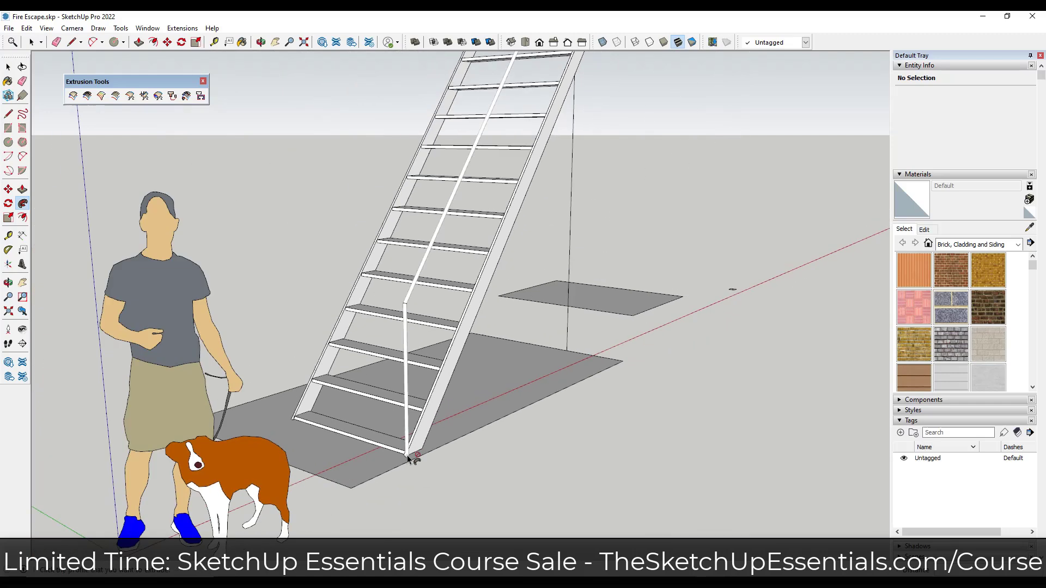
{"action": "key", "text": "space"}
Group the tubular handrail into a single 132.77 in³ solid and orbit to inspect it
{"action": "triple_click", "coordinate": [439, 293]}
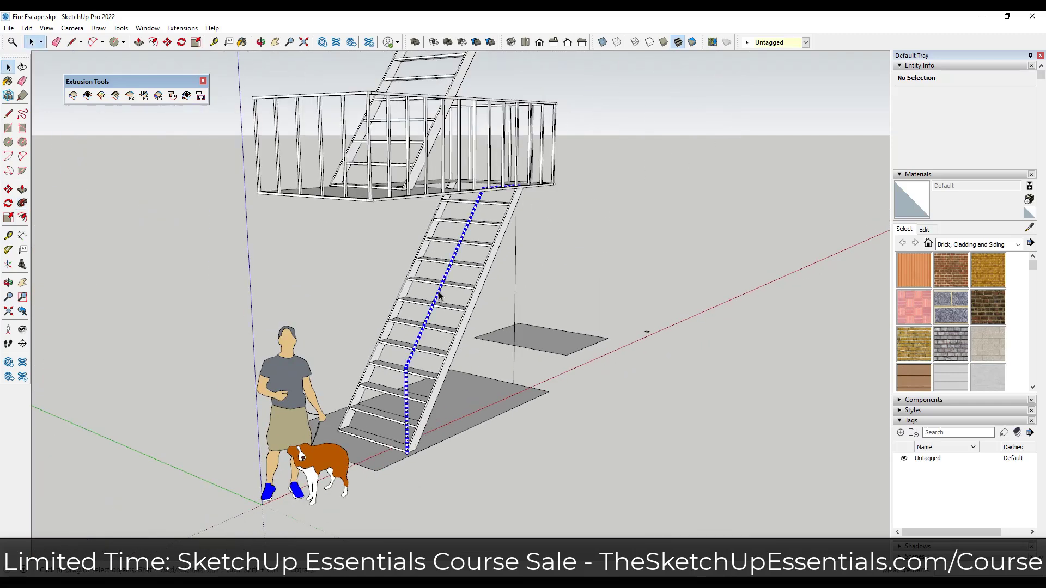
{"action": "right_click", "coordinate": [439, 293]}
{"action": "left_click", "coordinate": [518, 388]}
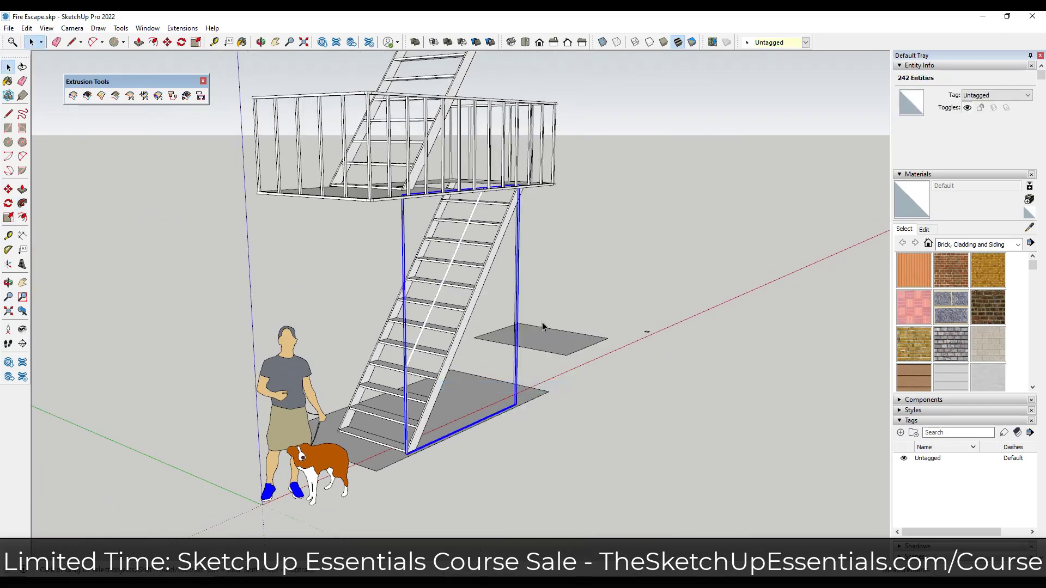
{"action": "scroll", "coordinate": [403, 245], "scroll_direction": "up", "scroll_amount": 5}
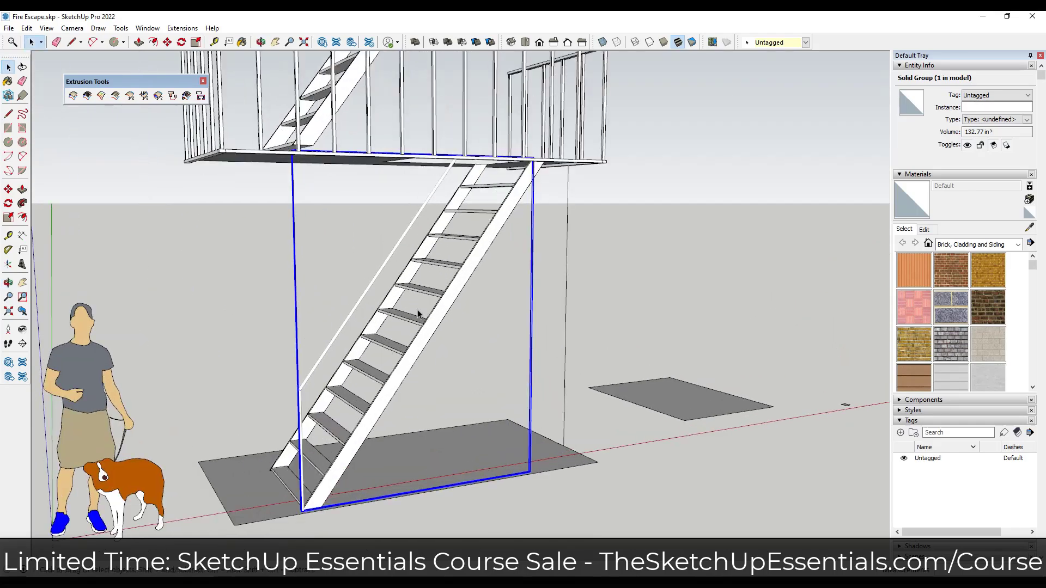
{"action": "middle_click_drag", "start_coordinate": [384, 254], "coordinate": [316, 490]}
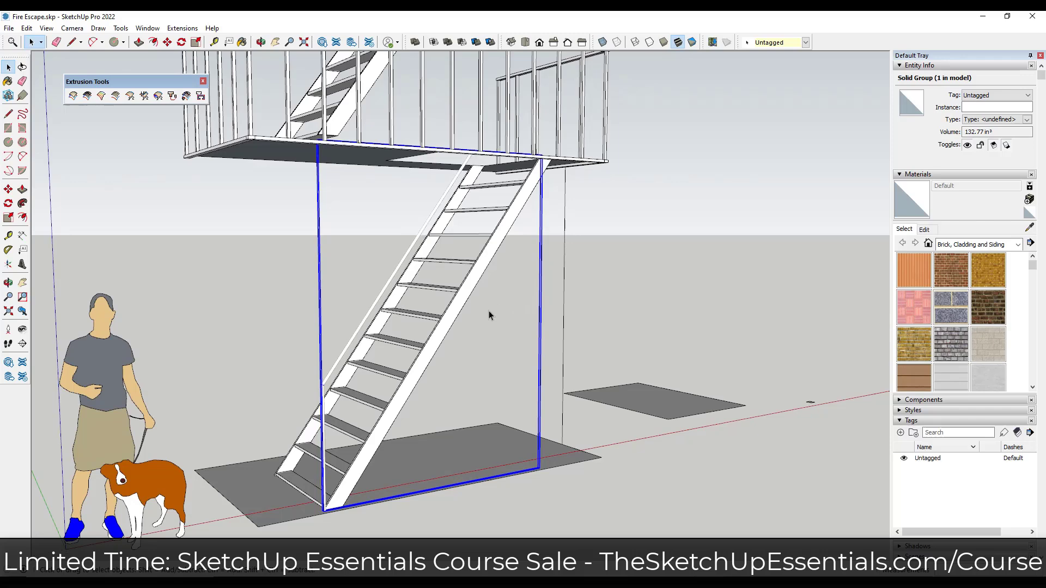
{"action": "key", "text": "l"}
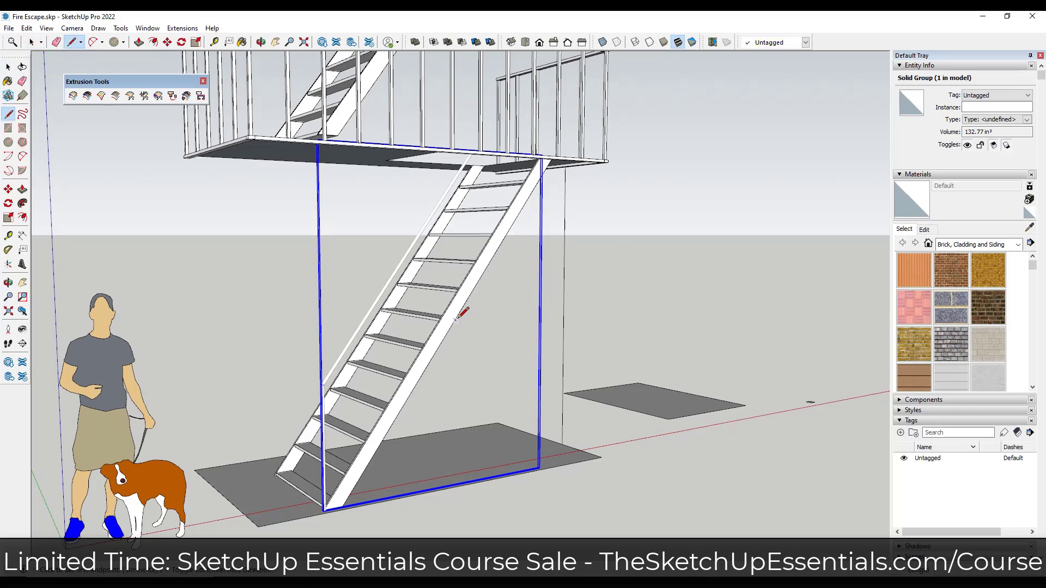
Draw a guide line from the stringer's midpoint up to a point on the handrail
{"action": "scroll", "coordinate": [456, 319], "scroll_direction": "up", "scroll_amount": 4}
{"action": "left_click", "coordinate": [434, 351]}
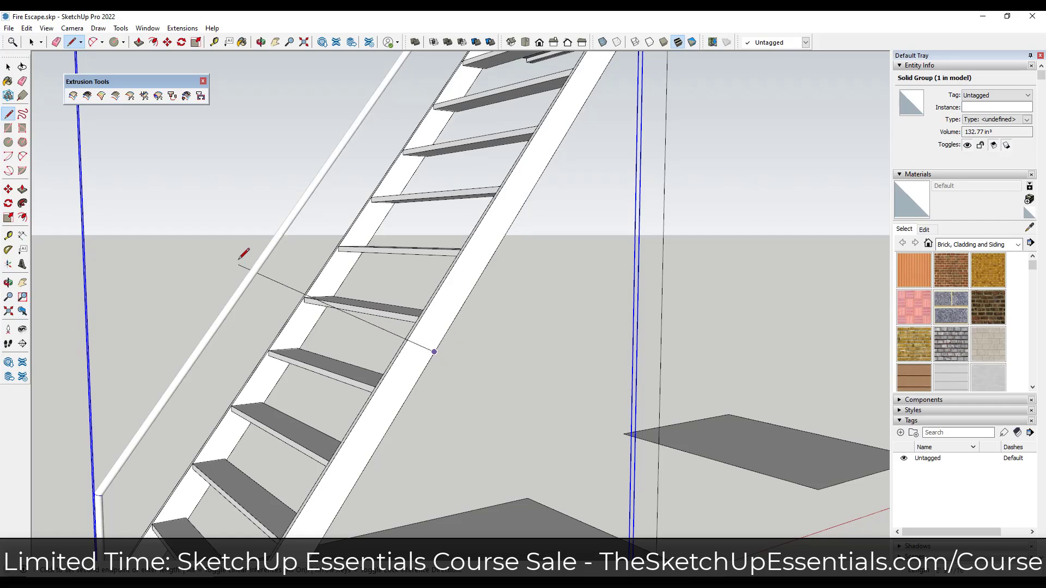
{"action": "left_click", "coordinate": [272, 220]}
{"action": "key", "text": "space"}
{"action": "middle_click_drag", "start_coordinate": [286, 237], "coordinate": [521, 418]}
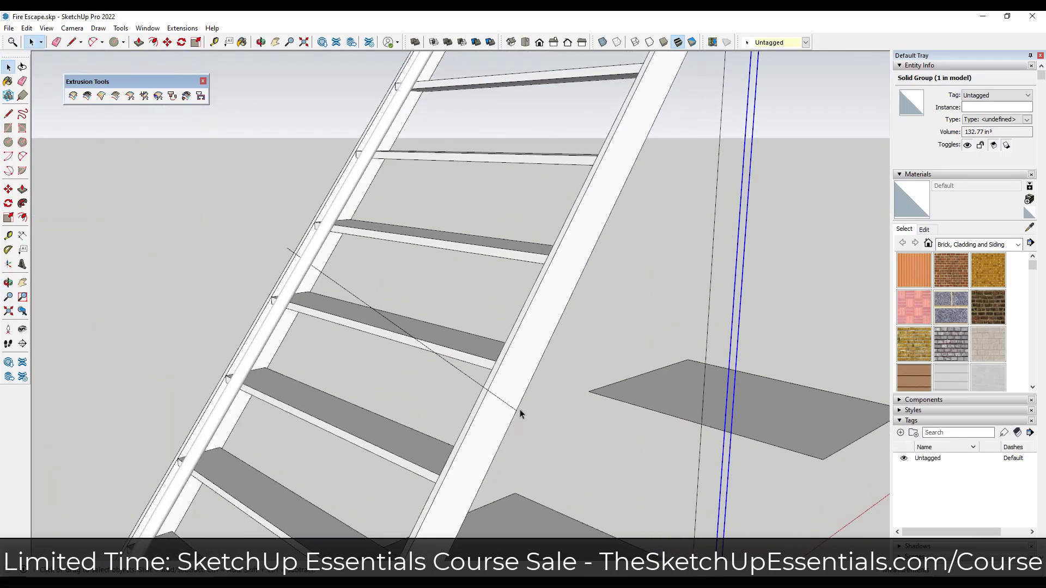
{"action": "scroll", "coordinate": [527, 416], "scroll_direction": "up", "scroll_amount": 5}
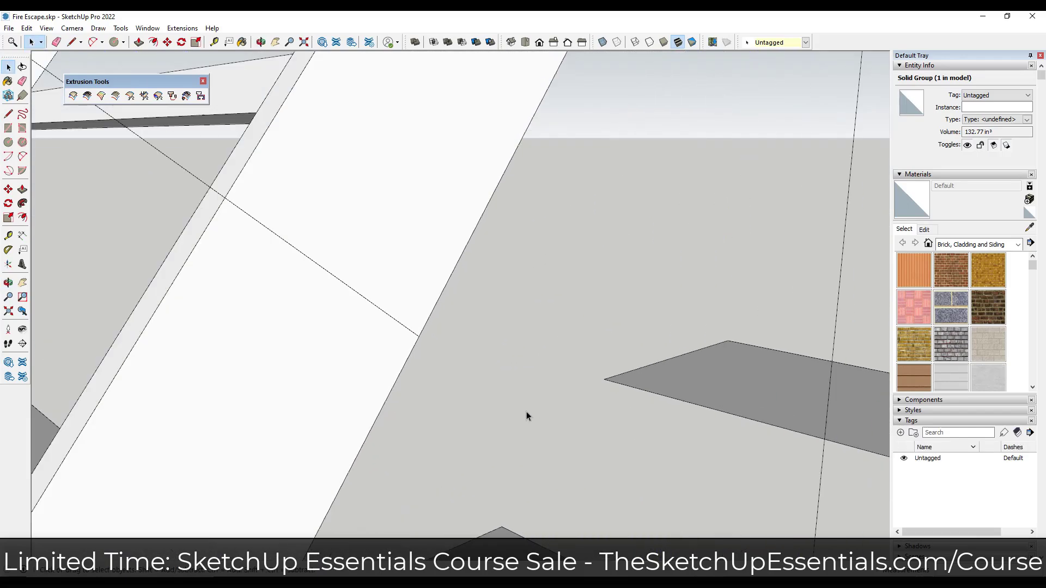
{"action": "scroll", "coordinate": [502, 380], "scroll_direction": "down", "scroll_amount": 4}
{"action": "scroll", "coordinate": [485, 387], "scroll_direction": "up", "scroll_amount": 1}
{"action": "key", "text": "l"}
{"action": "left_click", "coordinate": [483, 373]}
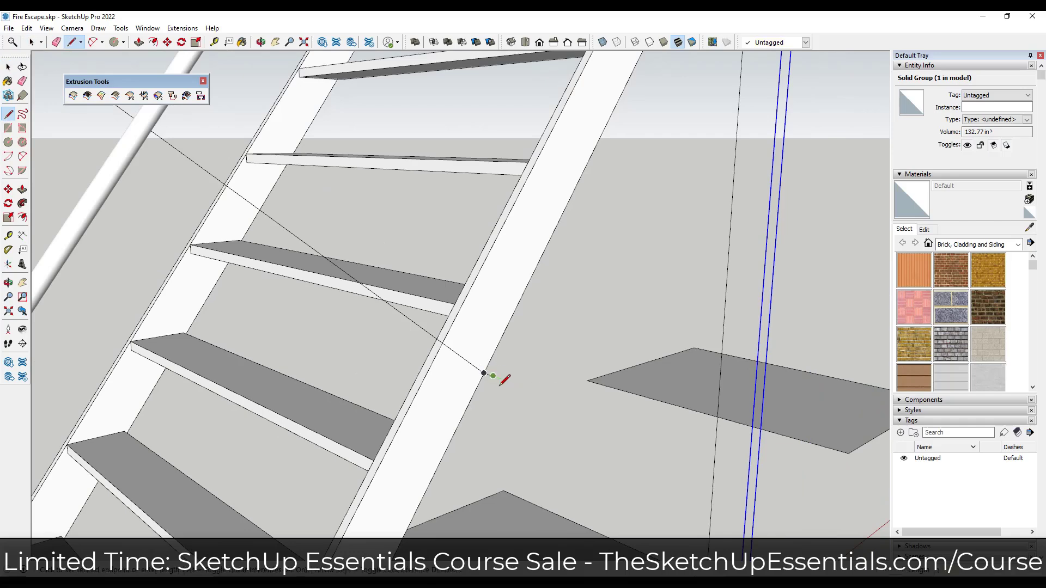
{"action": "key", "text": "space"}
{"action": "scroll", "coordinate": [476, 377], "scroll_direction": "up", "scroll_amount": 3}
{"action": "scroll", "coordinate": [466, 369], "scroll_direction": "down", "scroll_amount": 2}
{"action": "scroll", "coordinate": [456, 367], "scroll_direction": "up", "scroll_amount": 2}
{"action": "scroll", "coordinate": [456, 368], "scroll_direction": "down", "scroll_amount": 2}
{"action": "key", "text": "c"}
{"action": "left_click", "coordinate": [455, 352]}
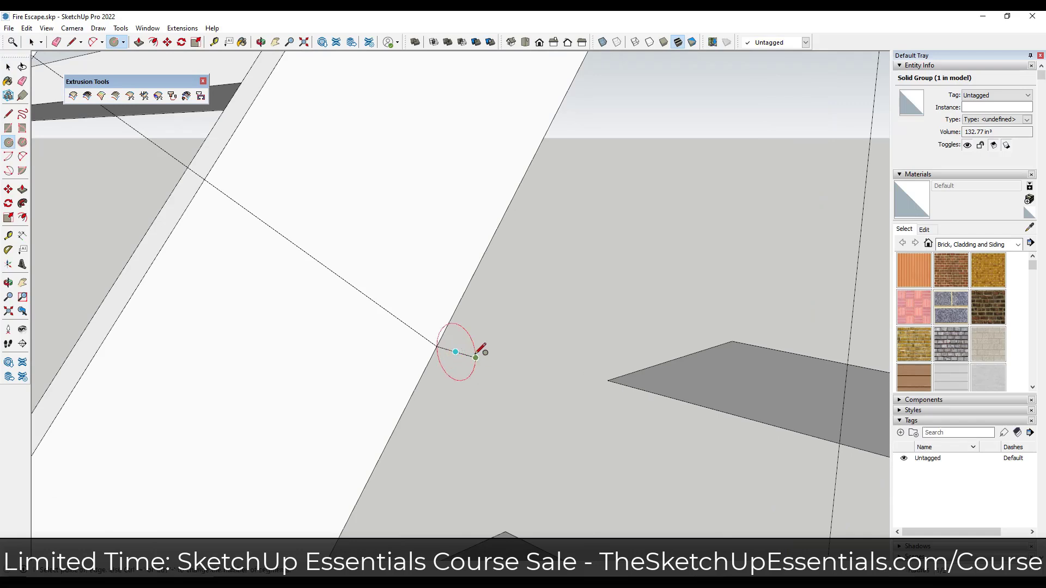
{"action": "key", "text": "Escape"}
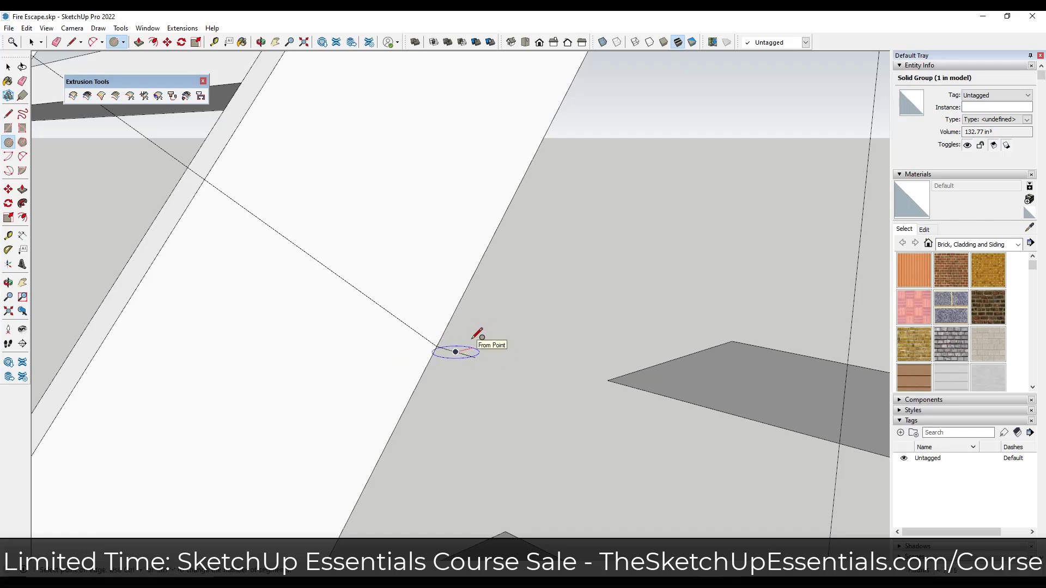
{"action": "left_click", "coordinate": [455, 351]}
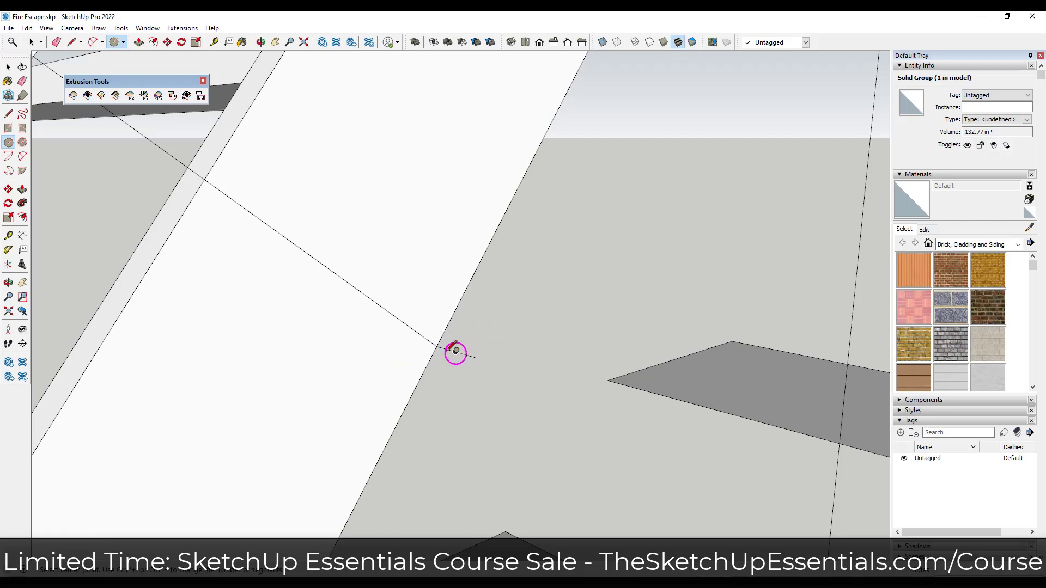
{"action": "left_click", "coordinate": [456, 351]}
{"action": "key", "text": "space"}
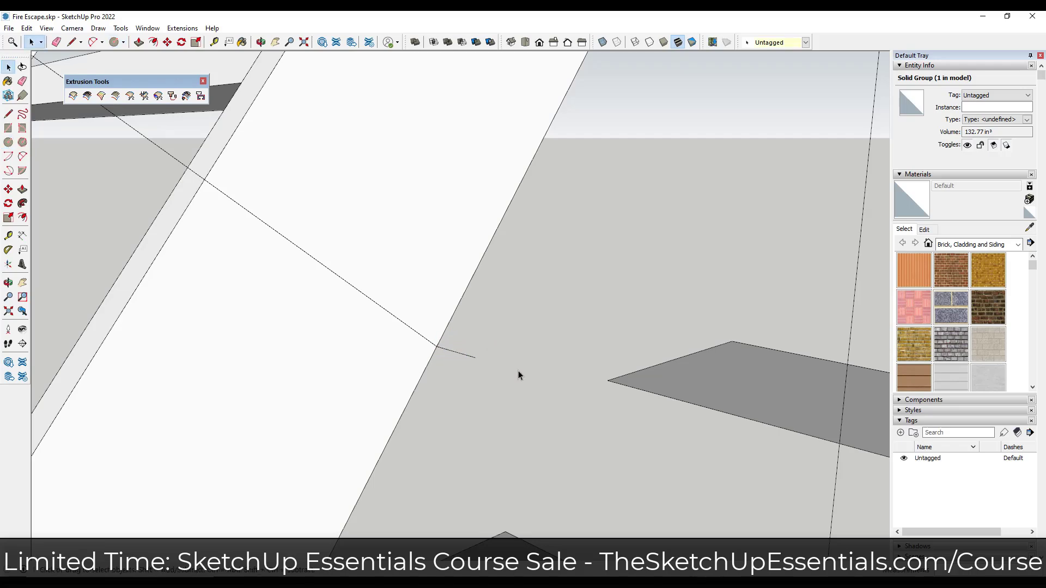
Move the axes origin to the guide line's lower stringer end, with red running along the line
{"action": "scroll", "coordinate": [518, 375], "scroll_direction": "down", "scroll_amount": 5}
{"action": "scroll", "coordinate": [498, 374], "scroll_direction": "up", "scroll_amount": 5}
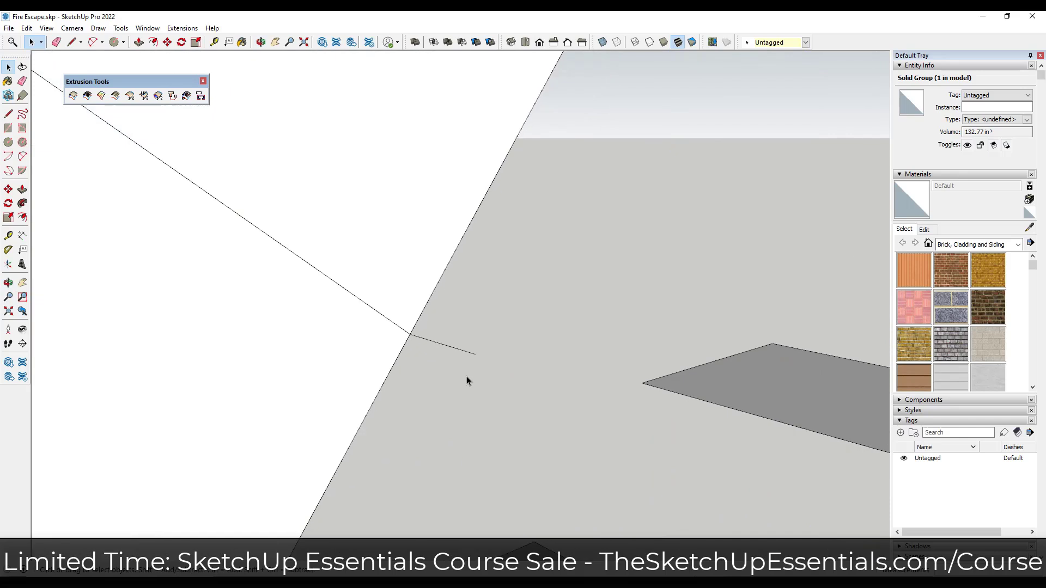
{"action": "scroll", "coordinate": [416, 353], "scroll_direction": "down", "scroll_amount": 1}
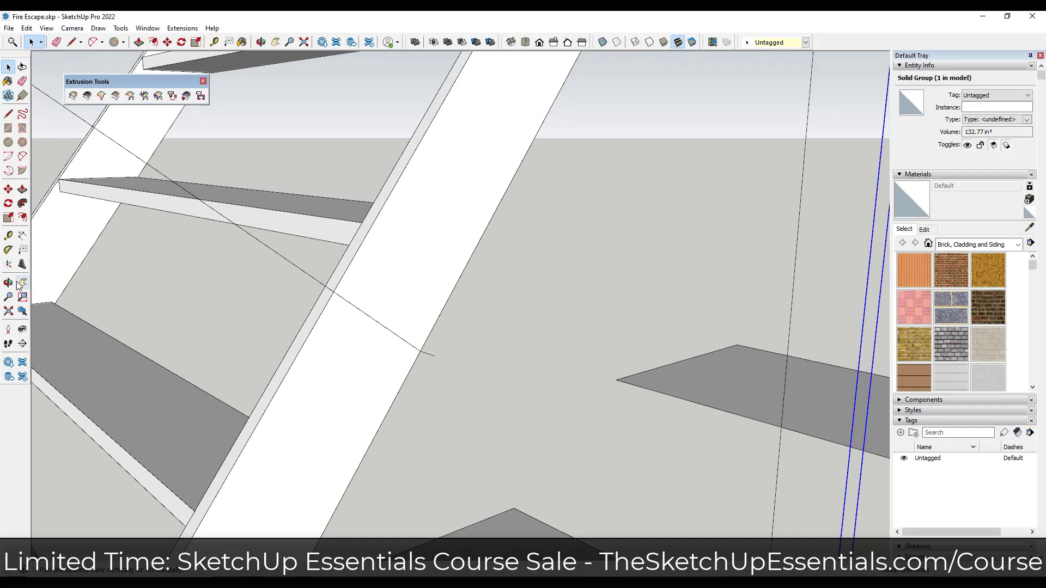
{"action": "left_click", "coordinate": [7, 266]}
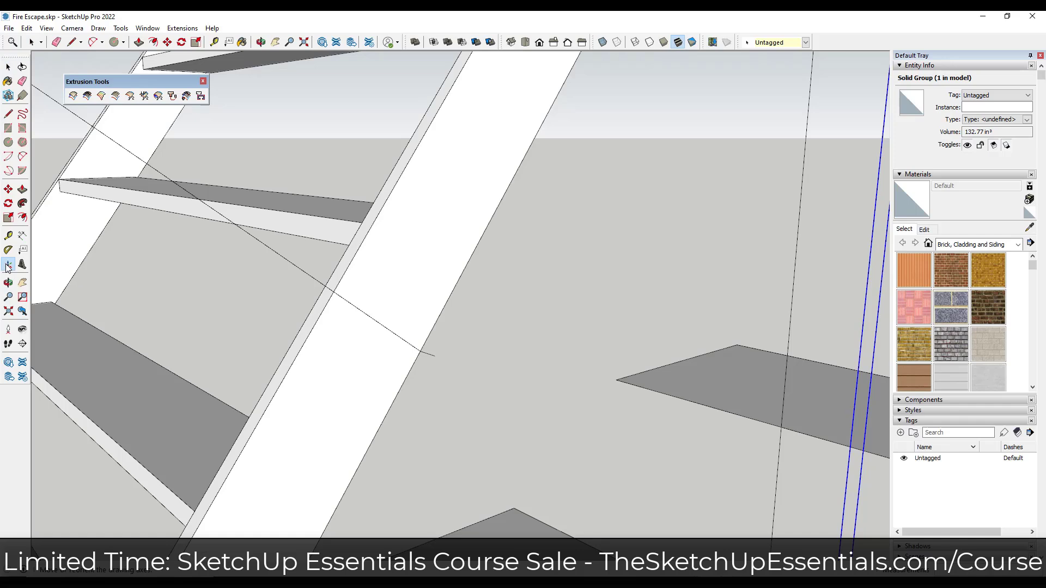
{"action": "left_click", "coordinate": [420, 352]}
{"action": "left_click", "coordinate": [307, 276]}
{"action": "left_click", "coordinate": [306, 273]}
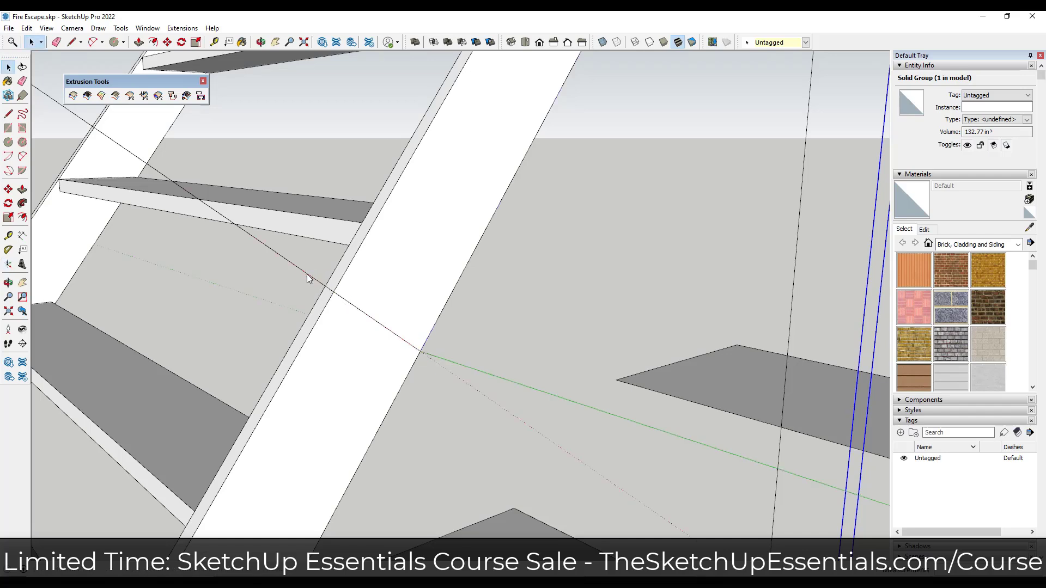
{"action": "key", "text": "o"}
{"action": "mouse_move", "coordinate": [434, 355]}
{"action": "left_mouse_down"}
{"action": "mouse_move", "coordinate": [448, 360]}
{"action": "mouse_move", "coordinate": [392, 354]}
{"action": "mouse_move", "coordinate": [374, 315]}
{"action": "mouse_move", "coordinate": [384, 250]}
{"action": "mouse_move", "coordinate": [499, 250]}
{"action": "mouse_move", "coordinate": [544, 311]}
{"action": "mouse_move", "coordinate": [468, 327]}
{"action": "left_mouse_up"}
{"action": "key", "text": "l"}
{"action": "scroll", "coordinate": [468, 326], "scroll_direction": "up", "scroll_amount": 2}
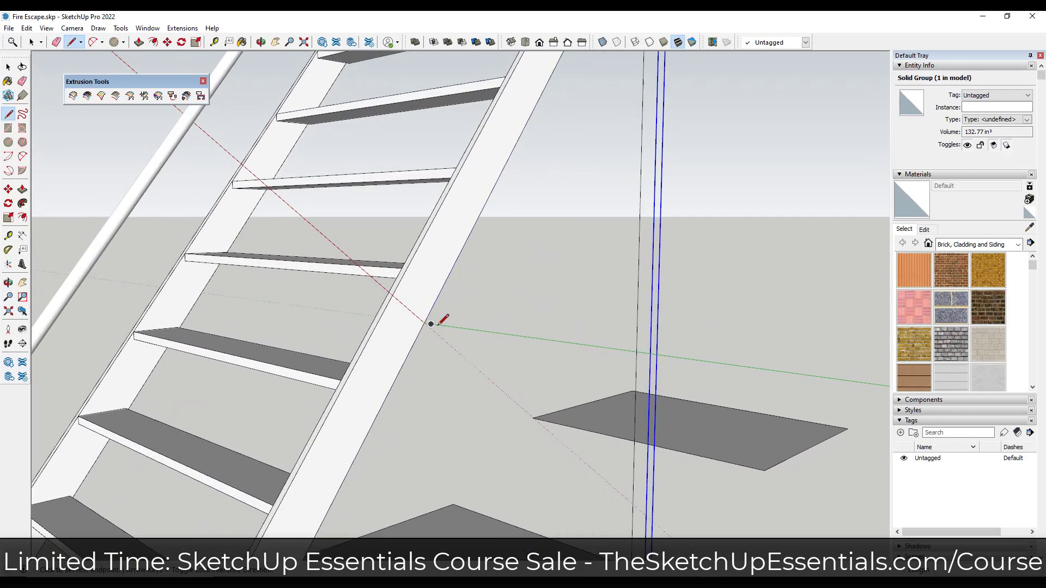
{"action": "scroll", "coordinate": [436, 321], "scroll_direction": "up", "scroll_amount": 4}
{"action": "key", "text": "space"}
{"action": "key", "text": "c"}
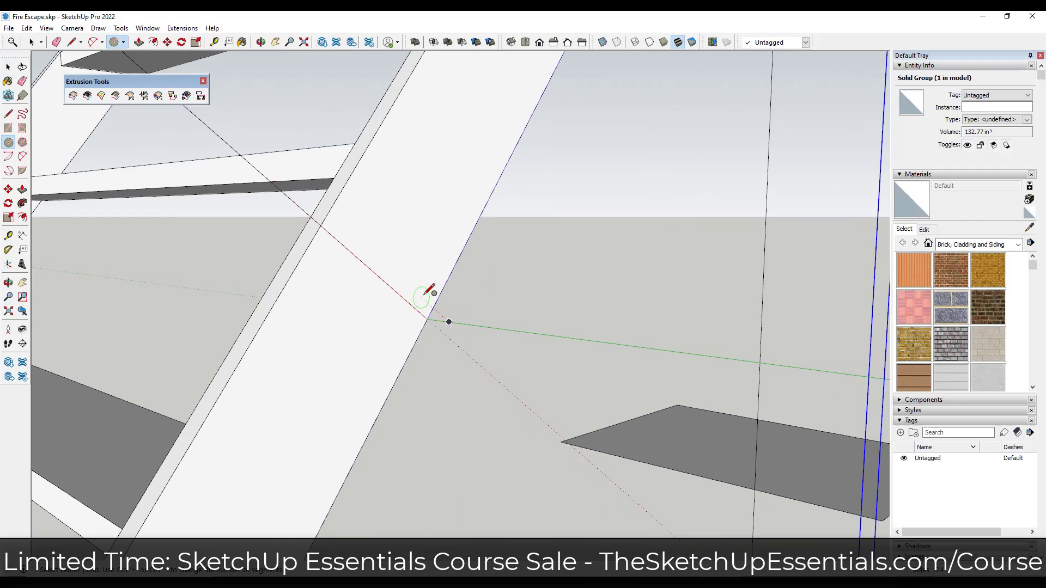
{"action": "left_click", "coordinate": [448, 322]}
{"action": "scroll", "coordinate": [473, 325], "scroll_direction": "down", "scroll_amount": 5}
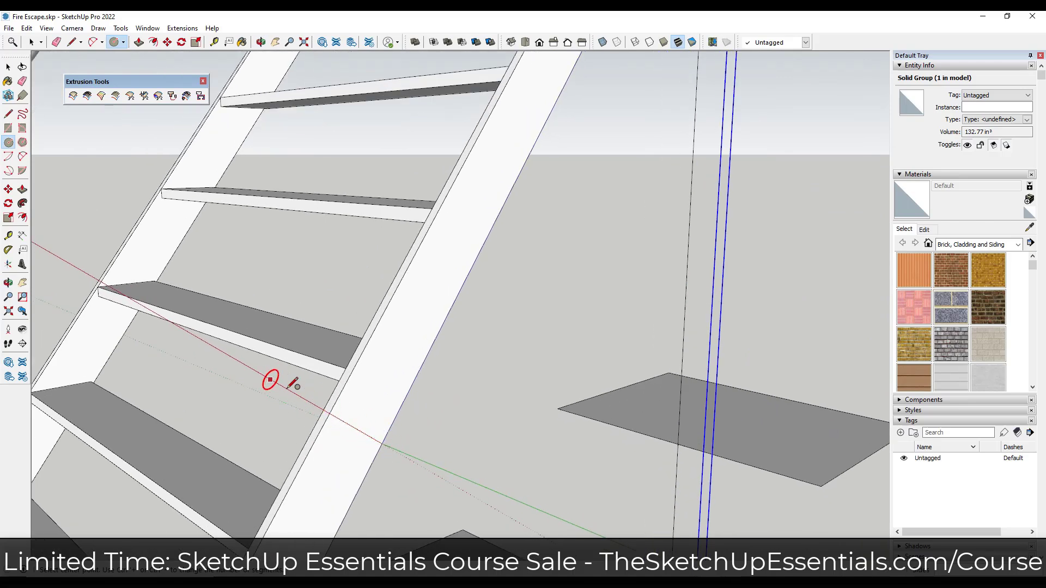
{"action": "left_click", "coordinate": [391, 447]}
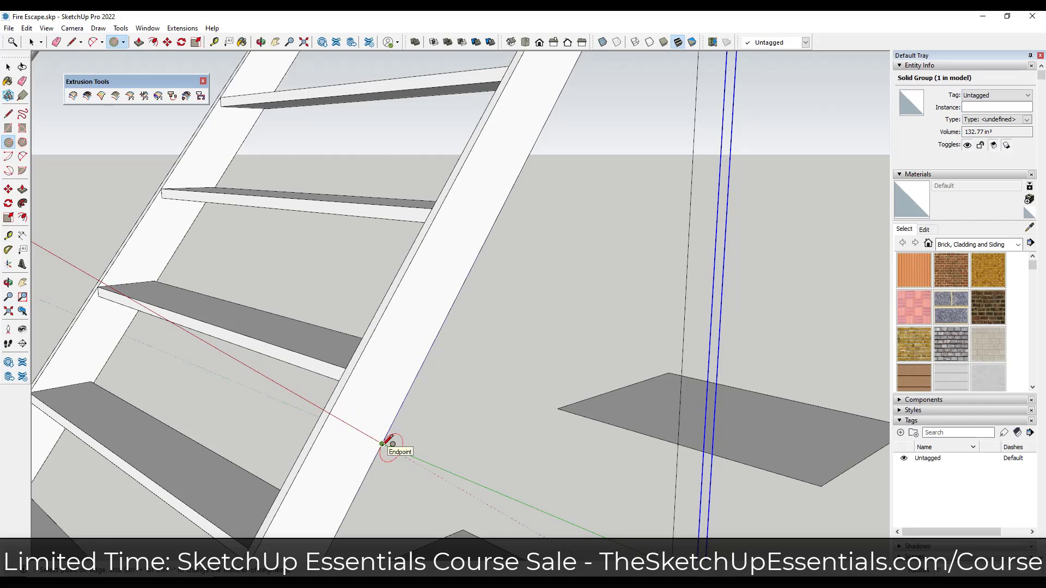
{"action": "scroll", "coordinate": [388, 442], "scroll_direction": "up", "scroll_amount": 4}
{"action": "key", "text": "space"}
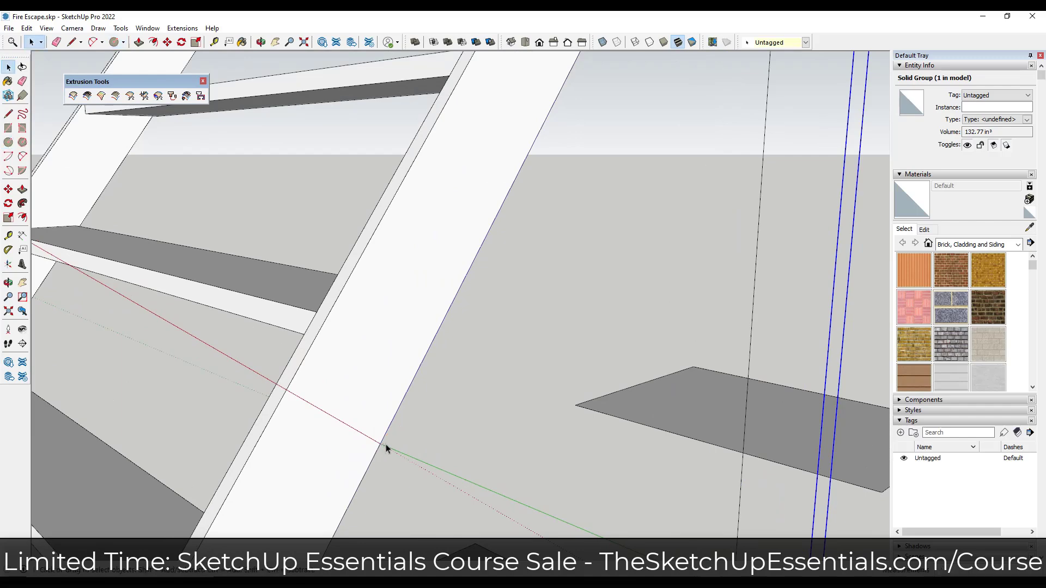
{"action": "scroll", "coordinate": [381, 450], "scroll_direction": "up", "scroll_amount": 2}
{"action": "key", "text": "c"}
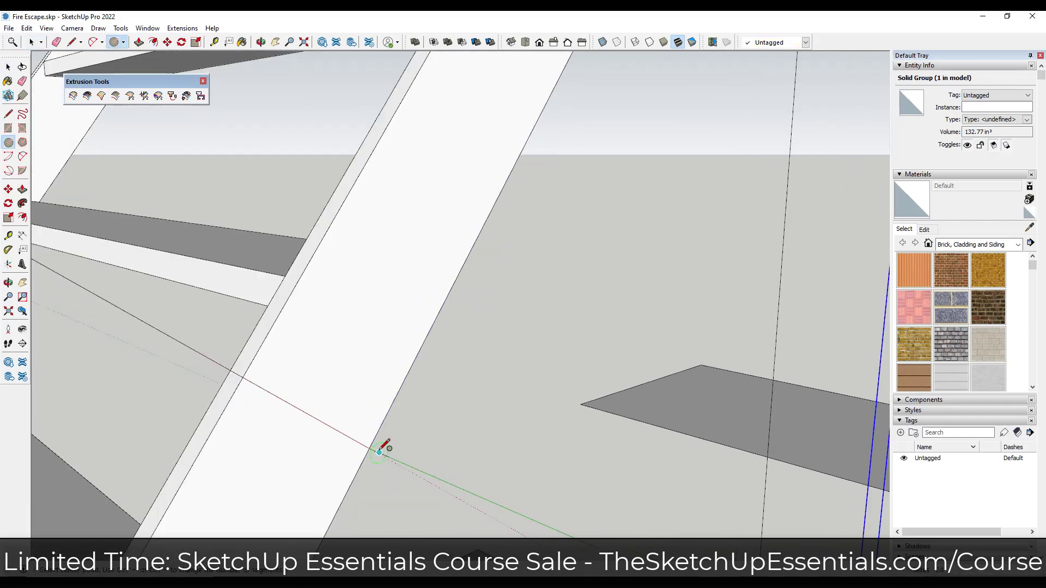
{"action": "key", "text": "Right"}
Finish drawing the small circle for the brace tube at the stringer
{"action": "left_click", "coordinate": [380, 452]}
{"action": "left_click", "coordinate": [389, 453]}
{"action": "key", "text": "space"}
{"action": "scroll", "coordinate": [384, 459], "scroll_direction": "down", "scroll_amount": 2}
Push/Pull the circle face up to the handrail to form the diagonal tube brace
{"action": "key", "text": "p"}
{"action": "key", "text": "space"}
{"action": "scroll", "coordinate": [384, 459], "scroll_direction": "down", "scroll_amount": 1}
{"action": "key", "text": "p"}
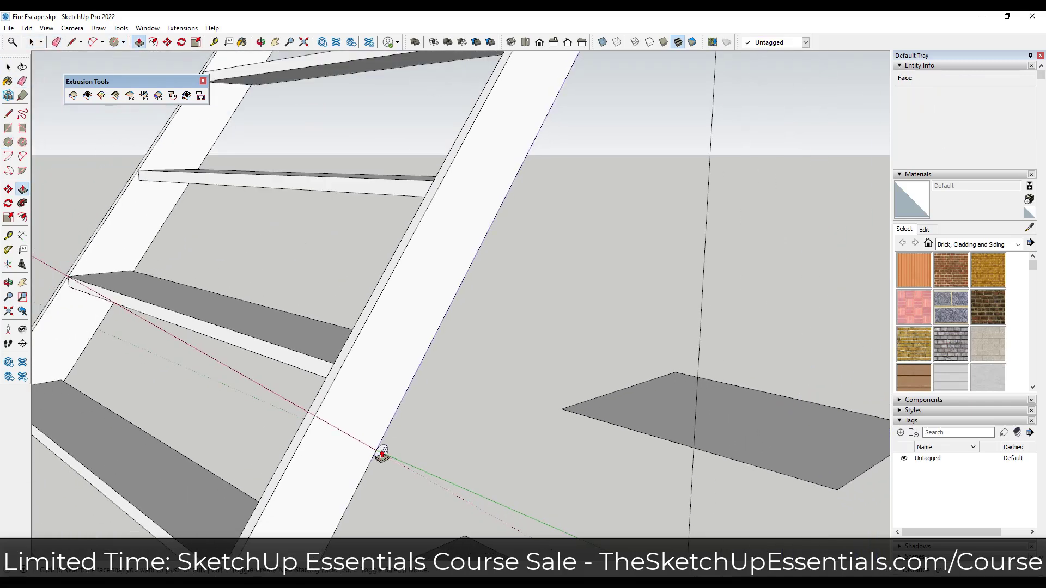
{"action": "middle_click_drag", "start_coordinate": [388, 464], "coordinate": [431, 429]}
{"action": "left_click", "coordinate": [436, 421]}
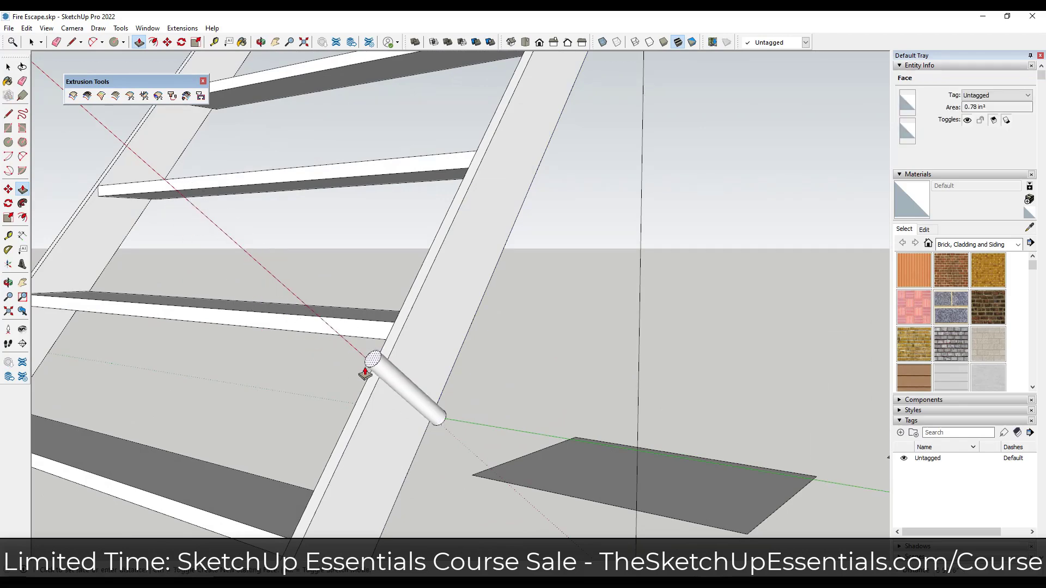
{"action": "scroll", "coordinate": [240, 292], "scroll_direction": "down", "scroll_amount": 5}
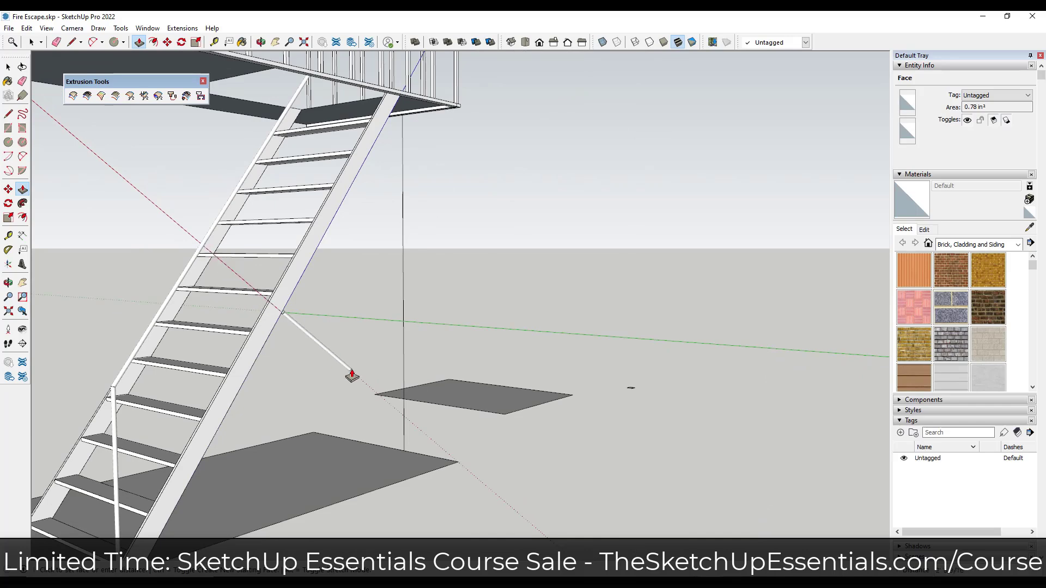
{"action": "scroll", "coordinate": [188, 250], "scroll_direction": "up", "scroll_amount": 3}
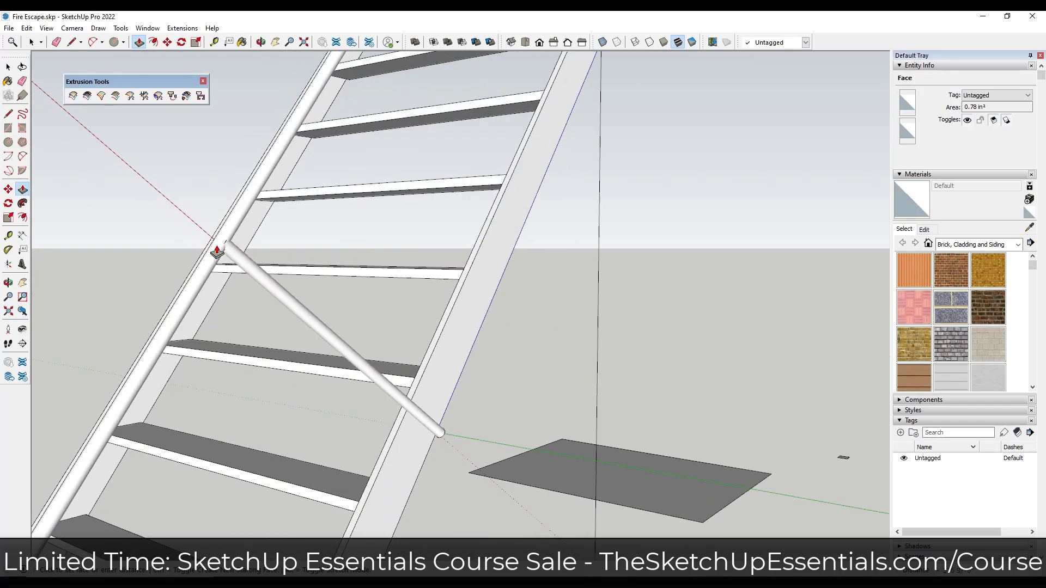
{"action": "scroll", "coordinate": [217, 250], "scroll_direction": "up", "scroll_amount": 2}
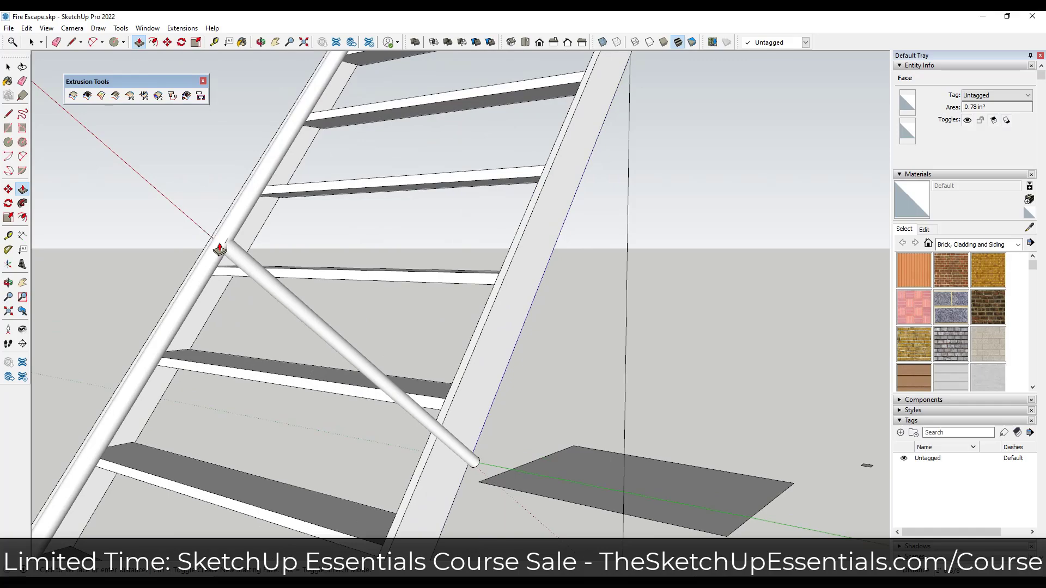